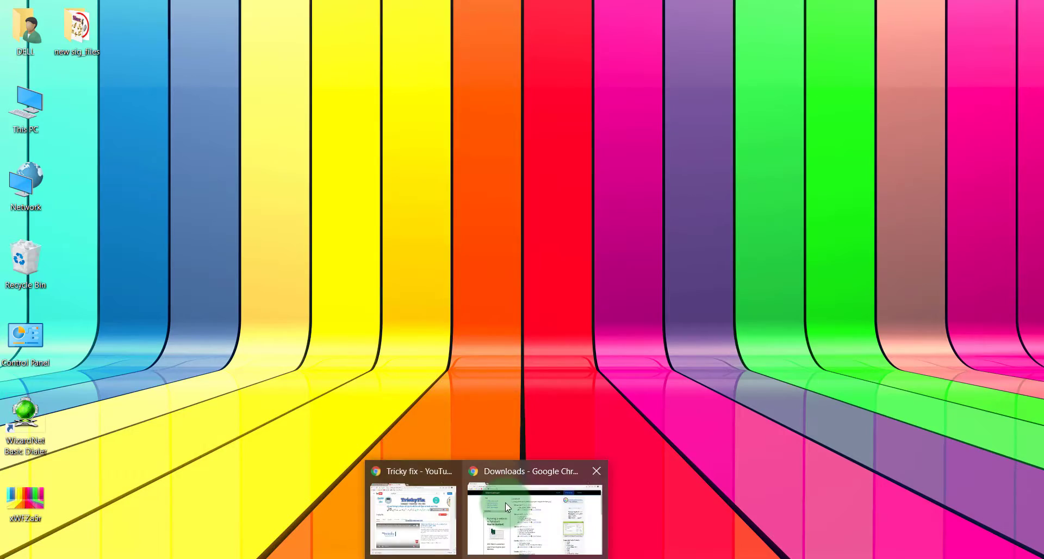
- View the Tricky fix YouTube channel and the Instant Eyedropper downloads page in Chrome, minimizing each window
{"action": "left_click", "coordinate": [442, 514]}
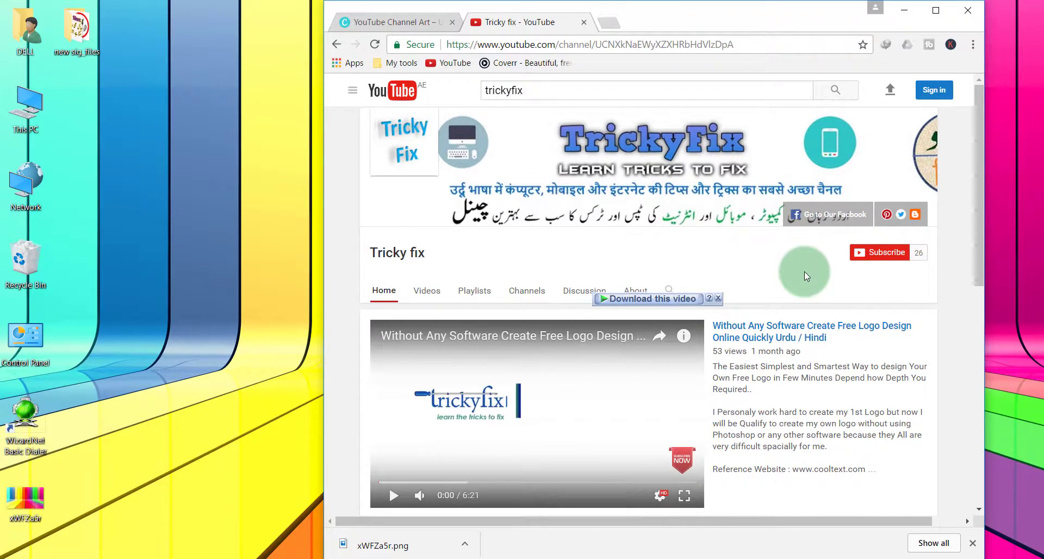
{"action": "left_click", "coordinate": [905, 10]}
{"action": "mouse_move", "coordinate": [489, 556]}
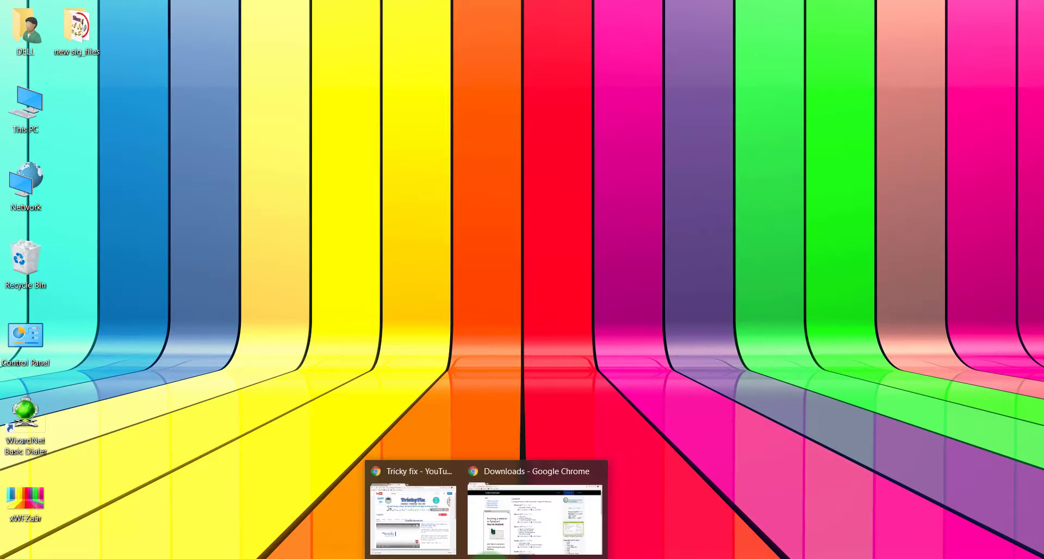
{"action": "left_click", "coordinate": [520, 511]}
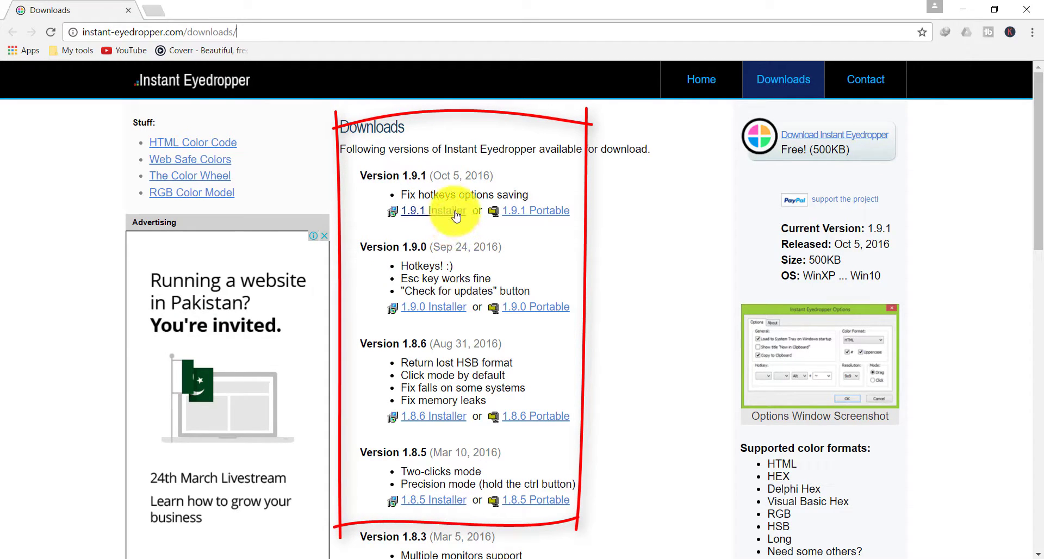
{"action": "left_click", "coordinate": [966, 7]}
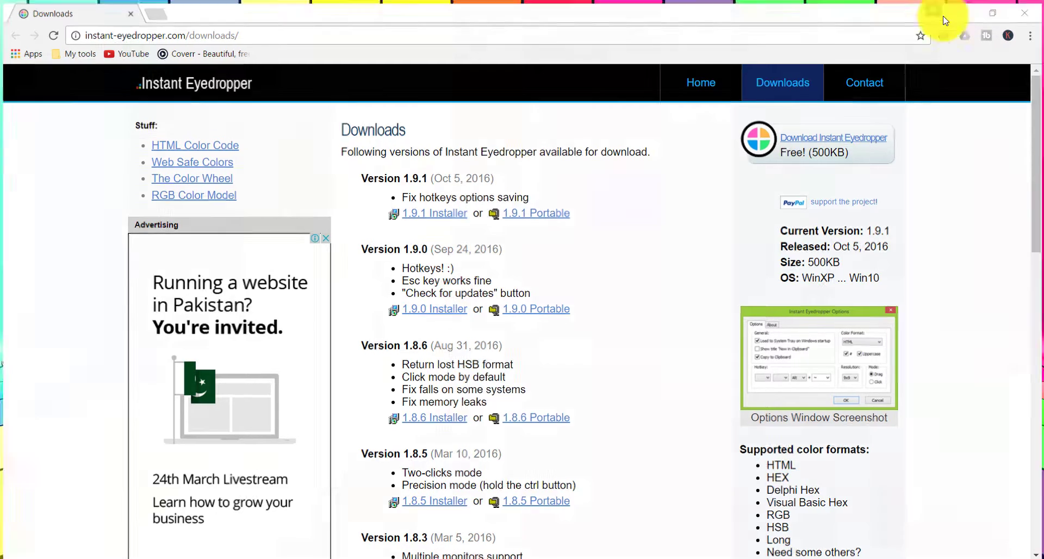
- Set Instant Eyedropper to Drag mode and sample a colour from the desktop wallpaper
{"action": "left_click", "coordinate": [853, 557]}
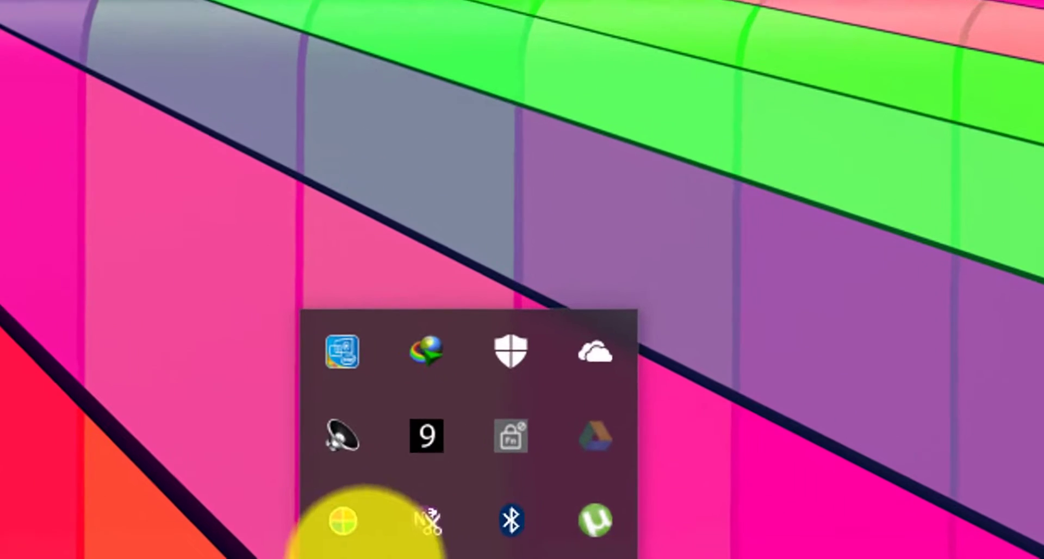
{"action": "right_click", "coordinate": [337, 531]}
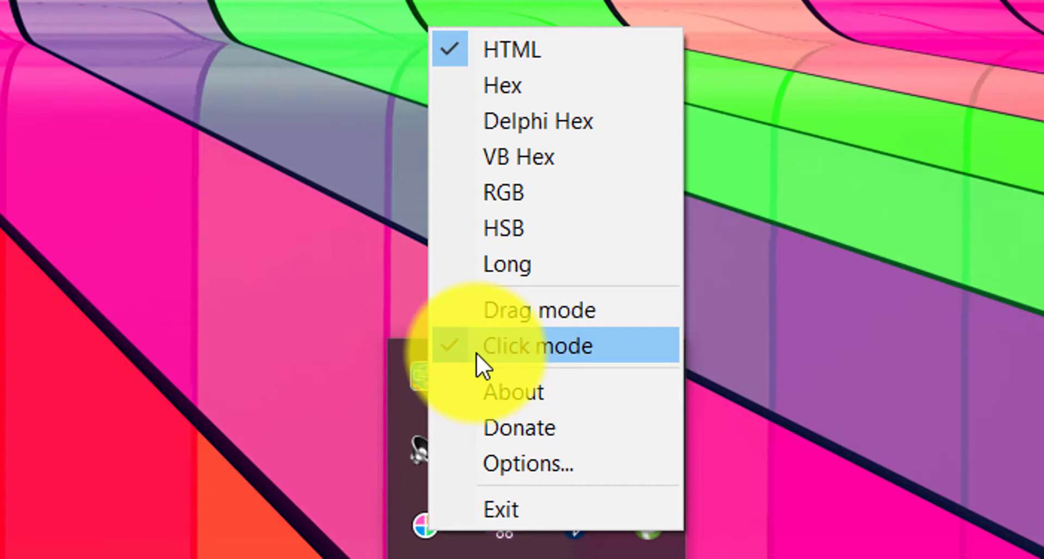
{"action": "left_click", "coordinate": [490, 317]}
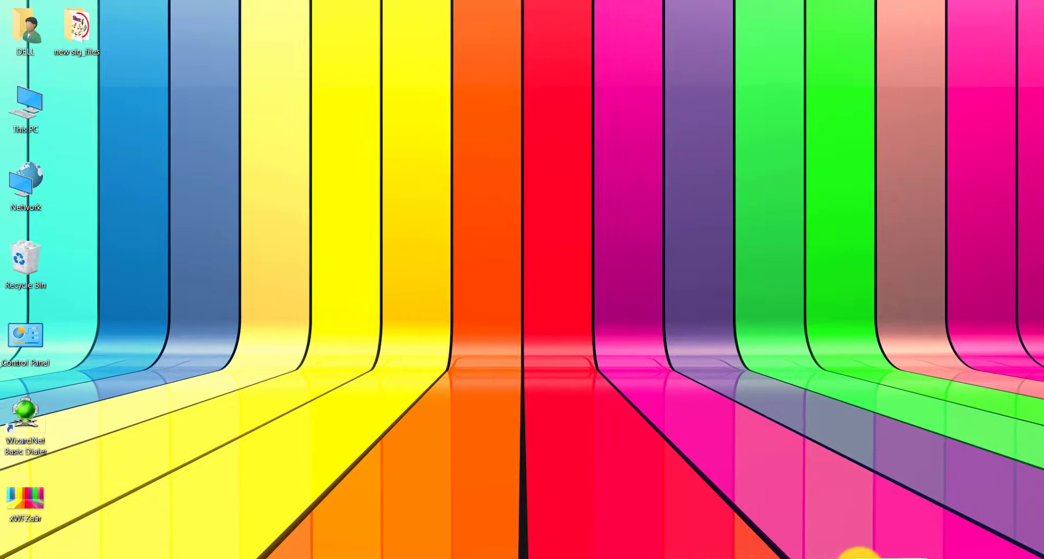
{"action": "left_click", "coordinate": [860, 558]}
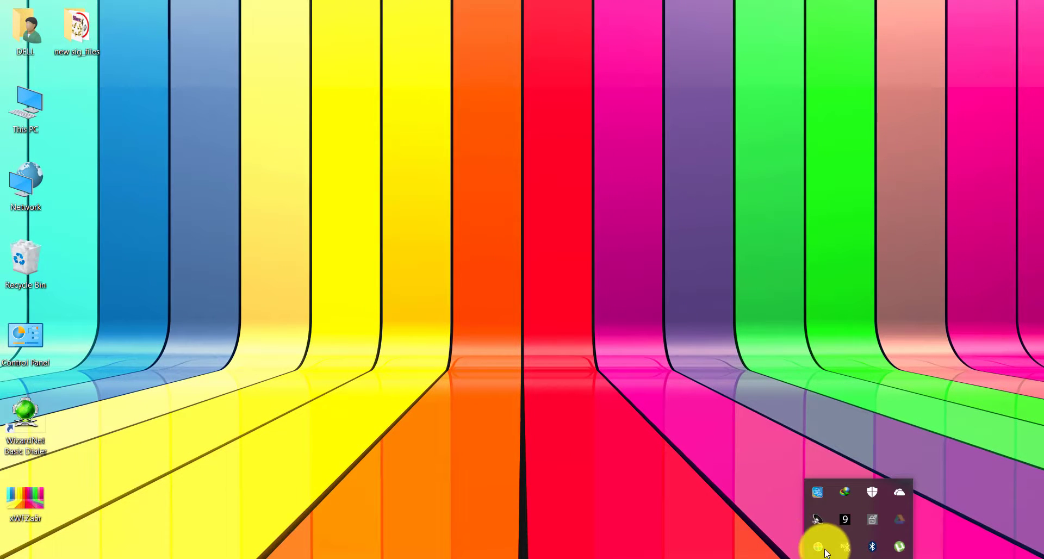
{"action": "left_click_drag", "start_coordinate": [820, 550], "coordinate": [632, 358]}
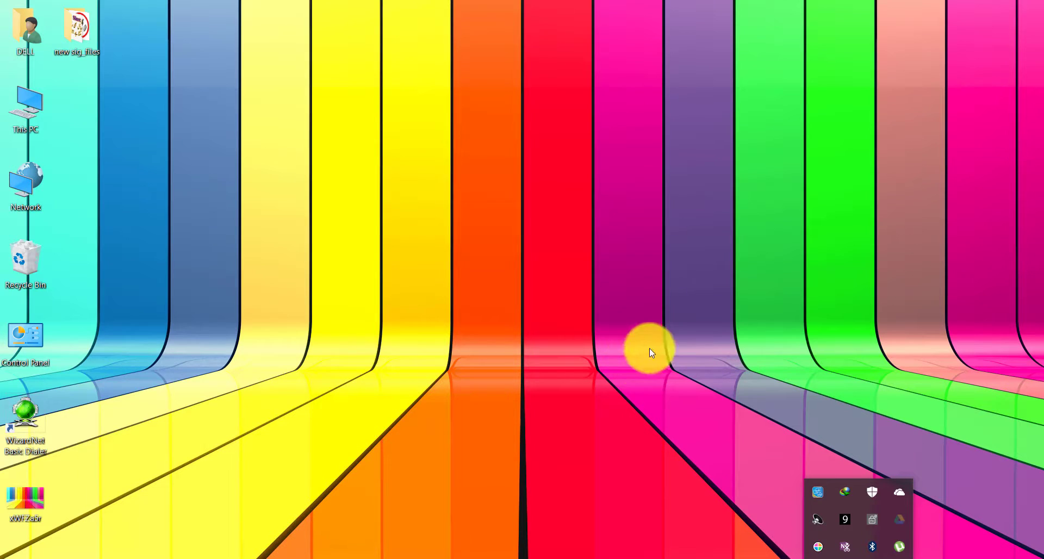
- Switch Instant Eyedropper to Click mode and sample colours from the desktop wallpaper
{"action": "right_click", "coordinate": [818, 546]}
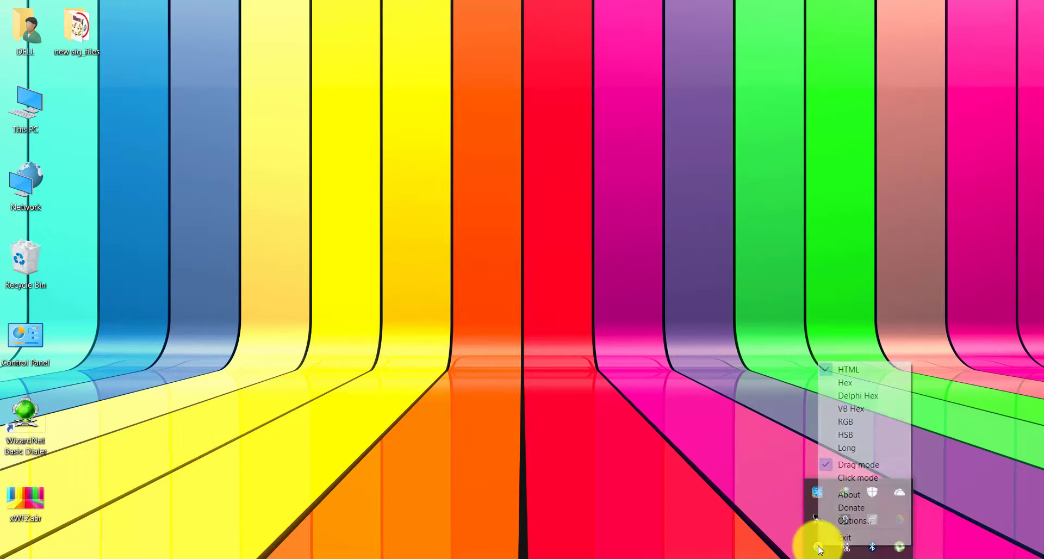
{"action": "left_click", "coordinate": [835, 479]}
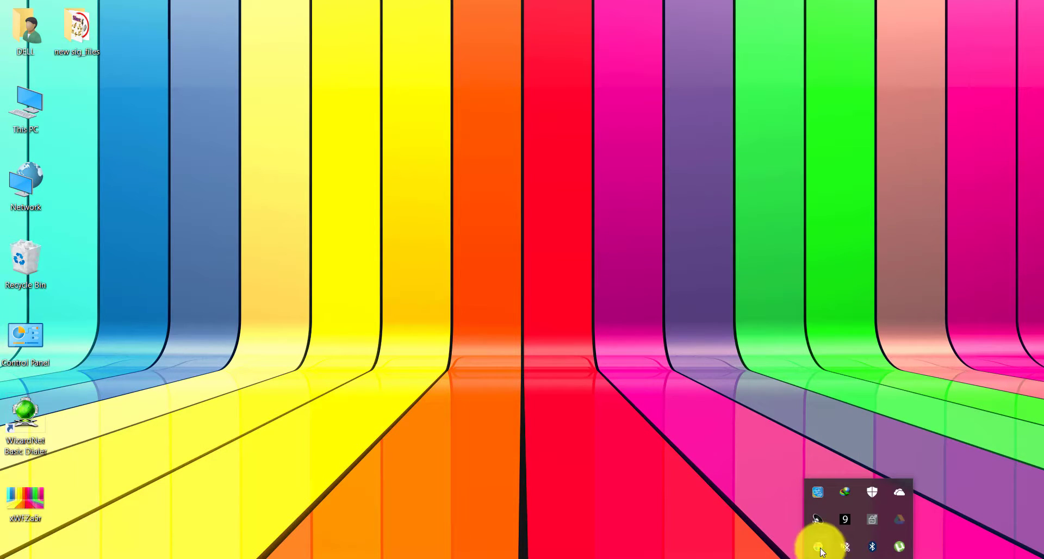
{"action": "left_click_drag", "start_coordinate": [821, 551], "coordinate": [473, 102]}
{"action": "left_click_drag", "start_coordinate": [414, 140], "coordinate": [396, 118]}
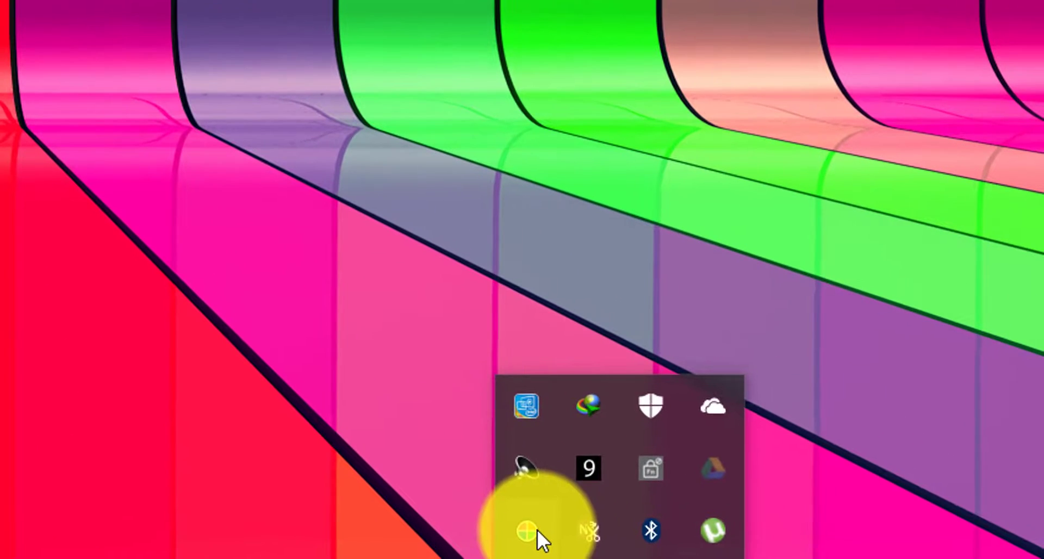
- Switch to the Canva YouTube Channel Art design in Chrome and move its window to expose more of the wallpaper
{"action": "right_click", "coordinate": [537, 530]}
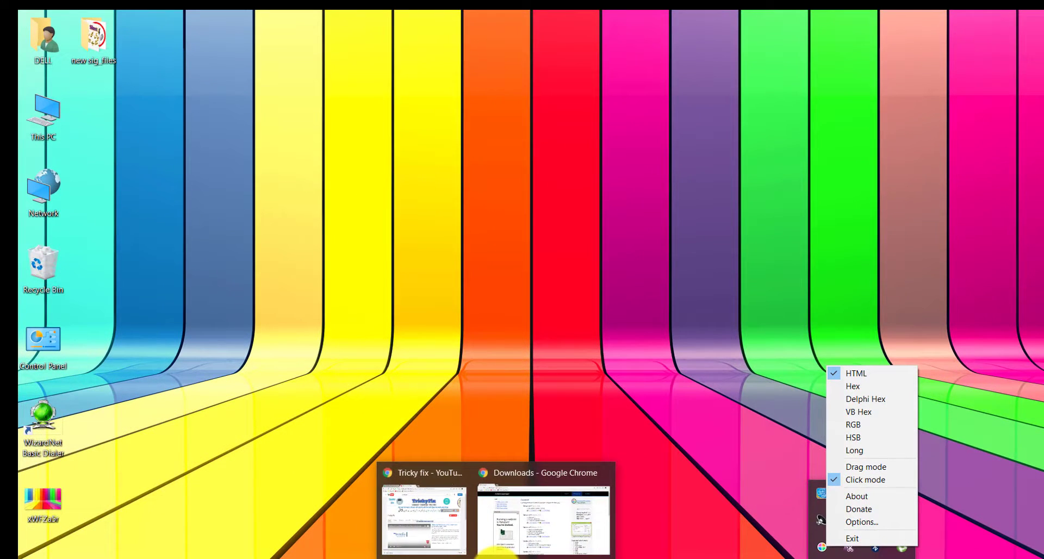
{"action": "left_click", "coordinate": [420, 484]}
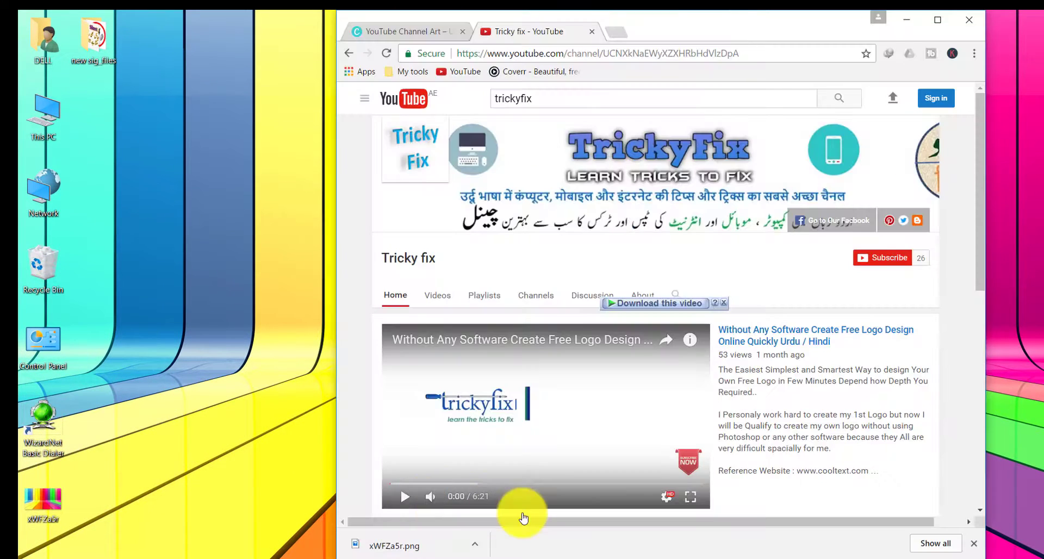
{"action": "left_click", "coordinate": [417, 32]}
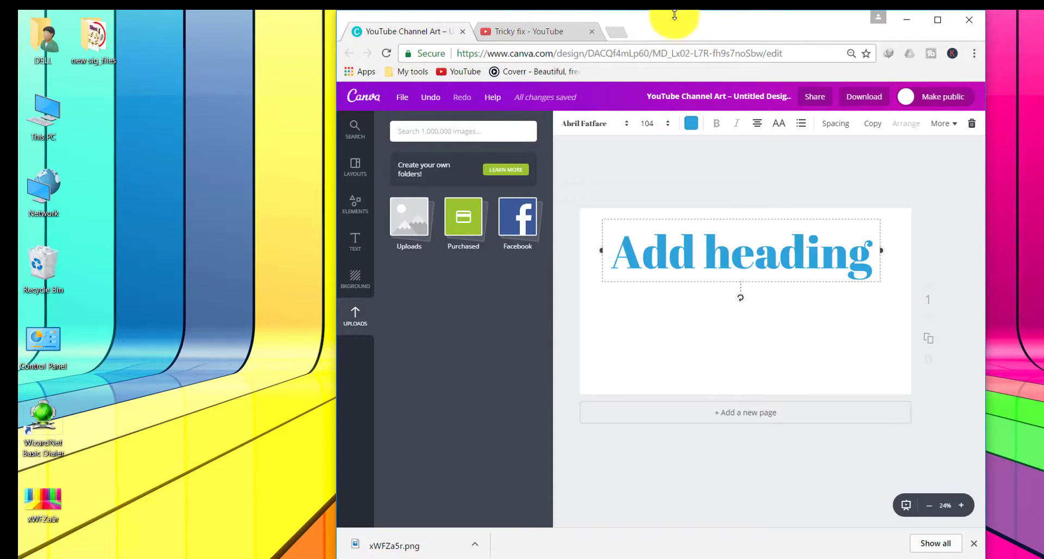
{"action": "left_click_drag", "start_coordinate": [672, 19], "coordinate": [544, 14]}
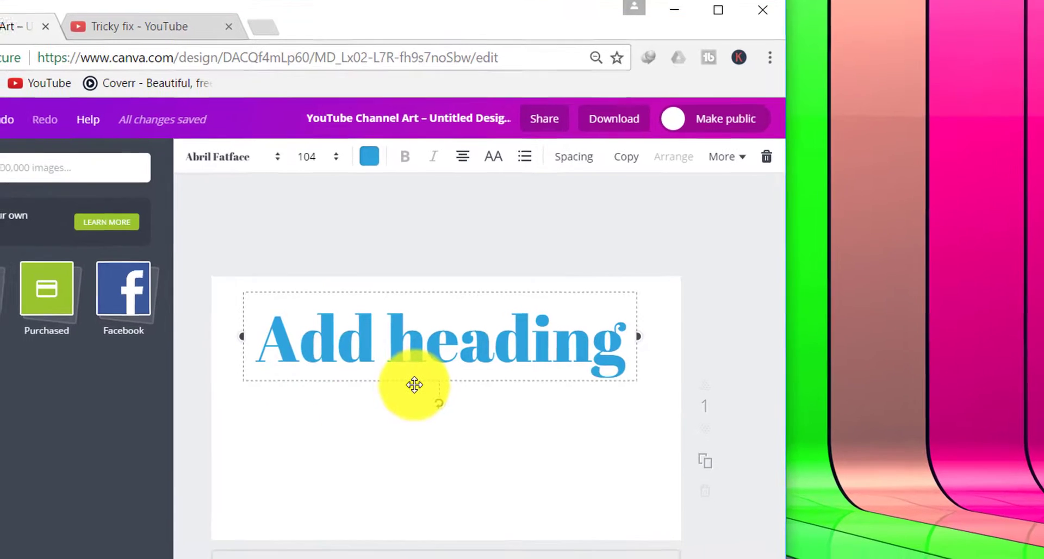
- Select the "Add heading" text and open the custom colour picker for its text colour
{"action": "left_click", "coordinate": [403, 397]}
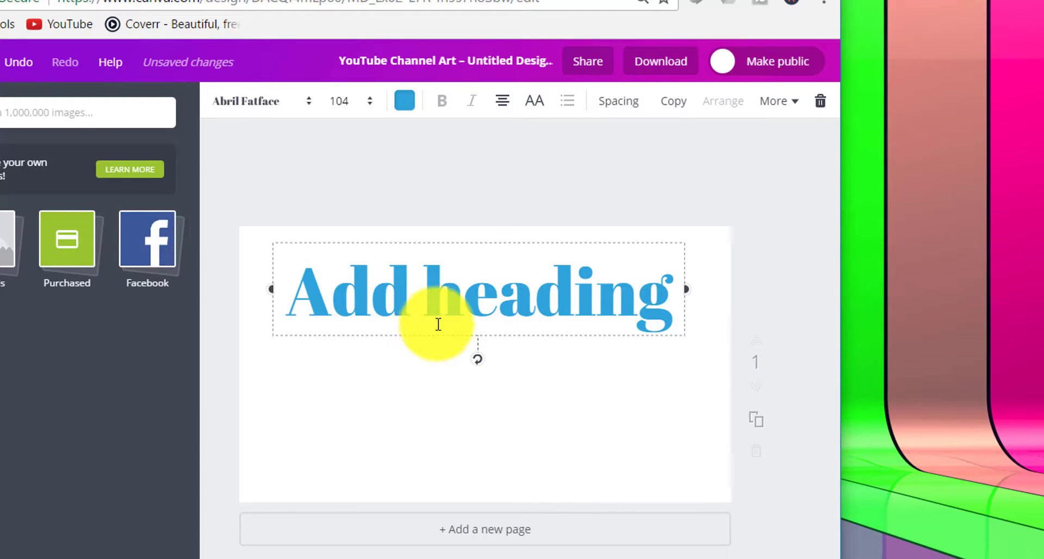
{"action": "double_click", "coordinate": [439, 324]}
{"action": "left_click", "coordinate": [409, 104]}
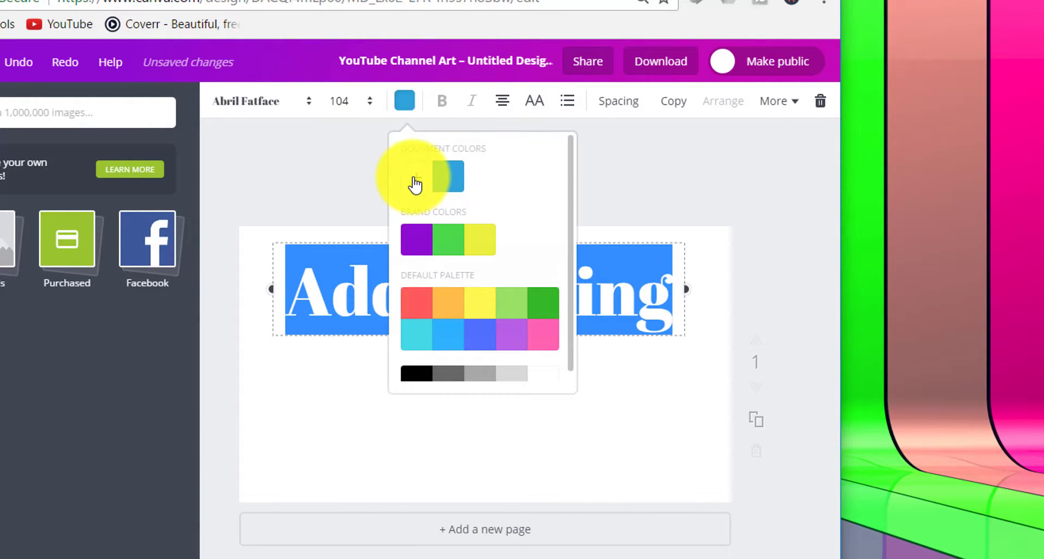
{"action": "left_click", "coordinate": [416, 184]}
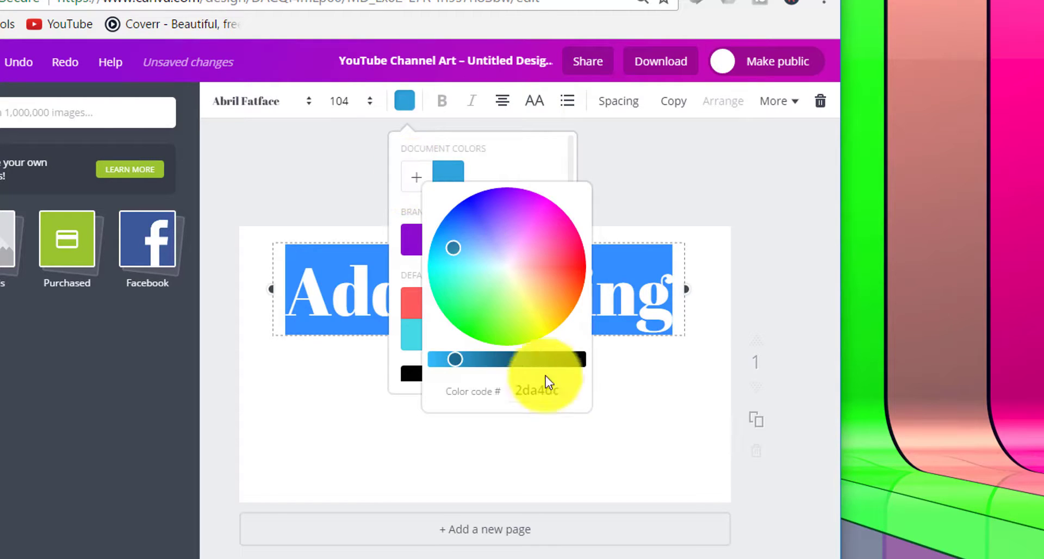
{"action": "left_click", "coordinate": [555, 391]}
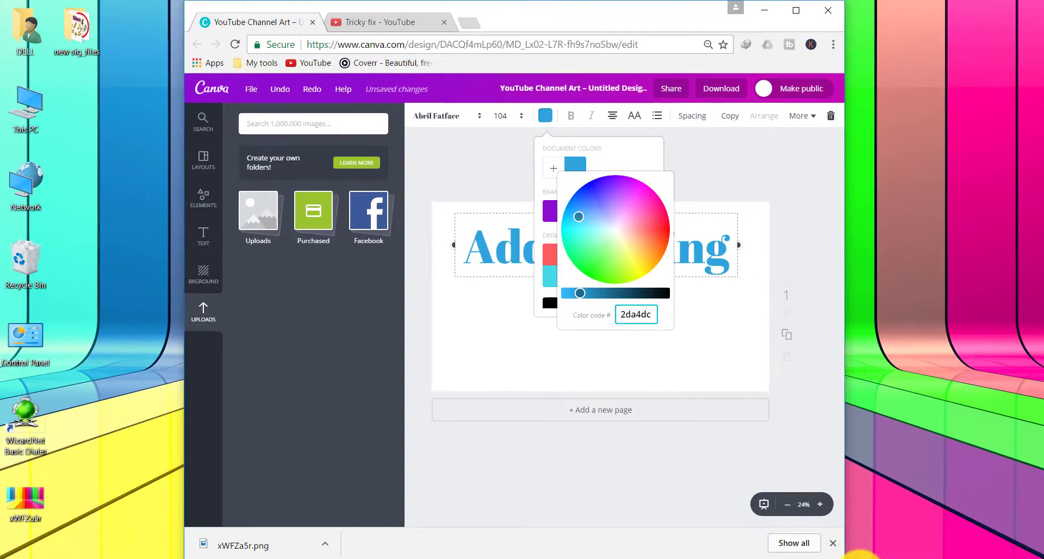
- Sample colour #E70085 from the magenta stripe of the desktop wallpaper with Instant Eyedropper
{"action": "left_click", "coordinate": [859, 558]}
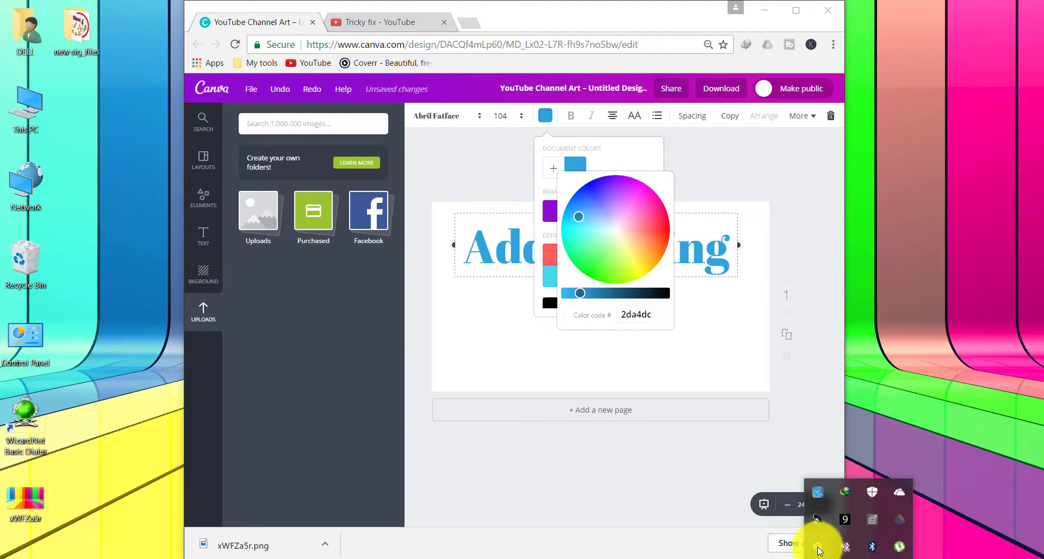
{"action": "left_click_drag", "start_coordinate": [818, 548], "coordinate": [1021, 160]}
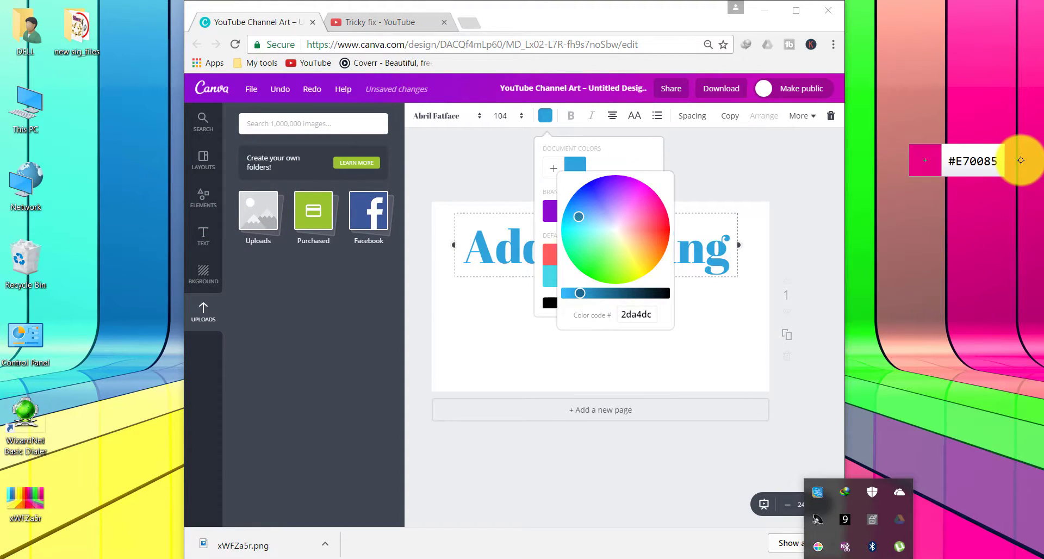
{"action": "left_click_drag", "start_coordinate": [1021, 160], "coordinate": [1010, 203]}
- Set the heading's colour code to e70085 and close the colour palette
{"action": "left_click", "coordinate": [647, 314]}
{"action": "type", "text": "e700"}
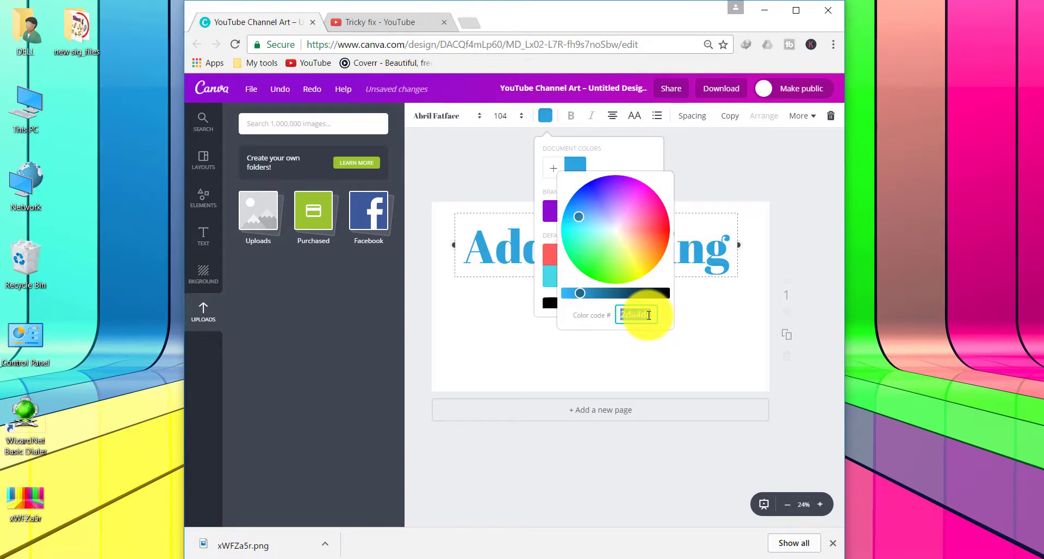
{"action": "type", "text": "85"}
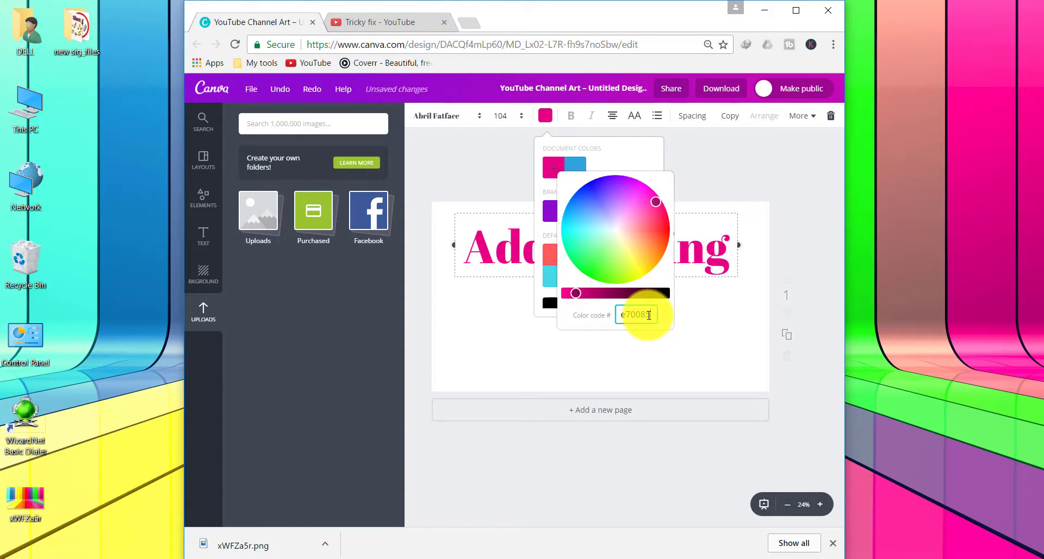
{"action": "key", "text": "Return"}
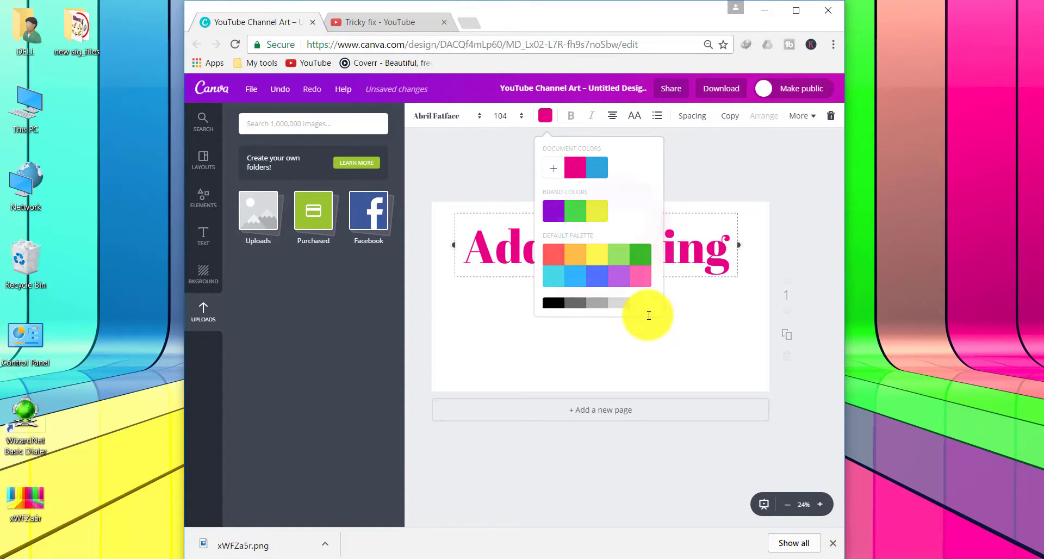
{"action": "left_click", "coordinate": [602, 370]}
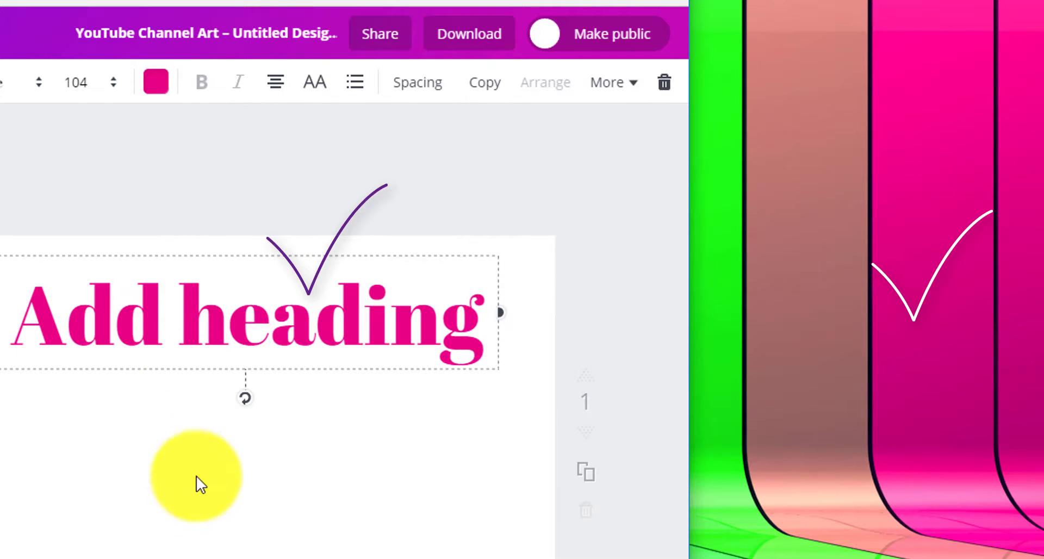
- Reopen the heading's custom colour picker and sample the heading text with Instant Eyedropper to compare its colour code
{"action": "left_click", "coordinate": [158, 84]}
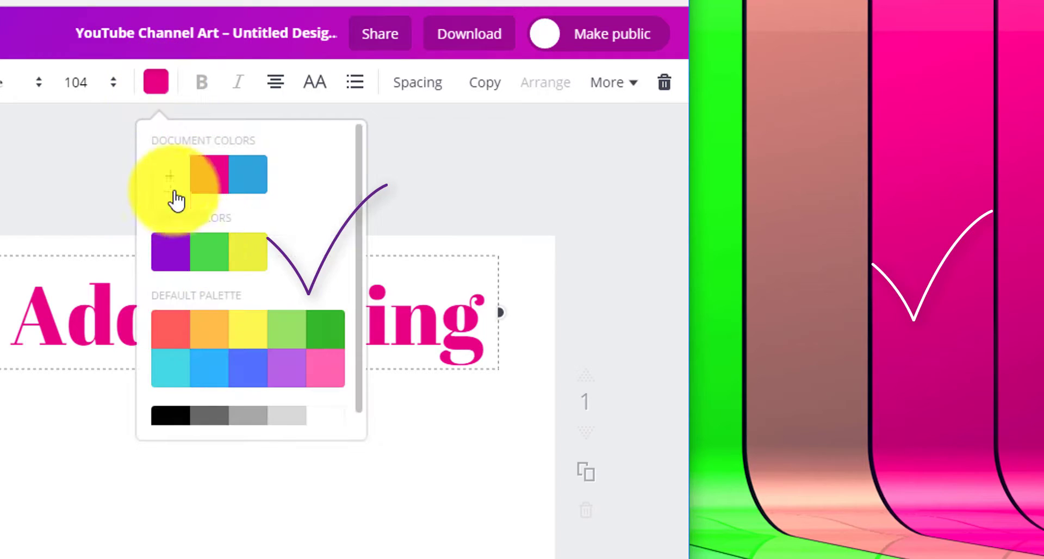
{"action": "left_click", "coordinate": [171, 177]}
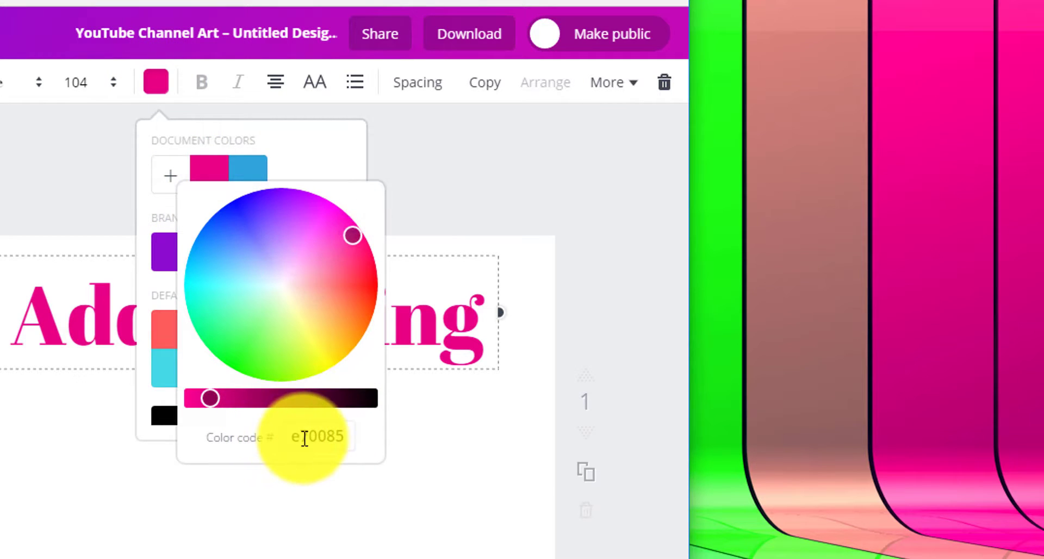
{"action": "left_click", "coordinate": [354, 435]}
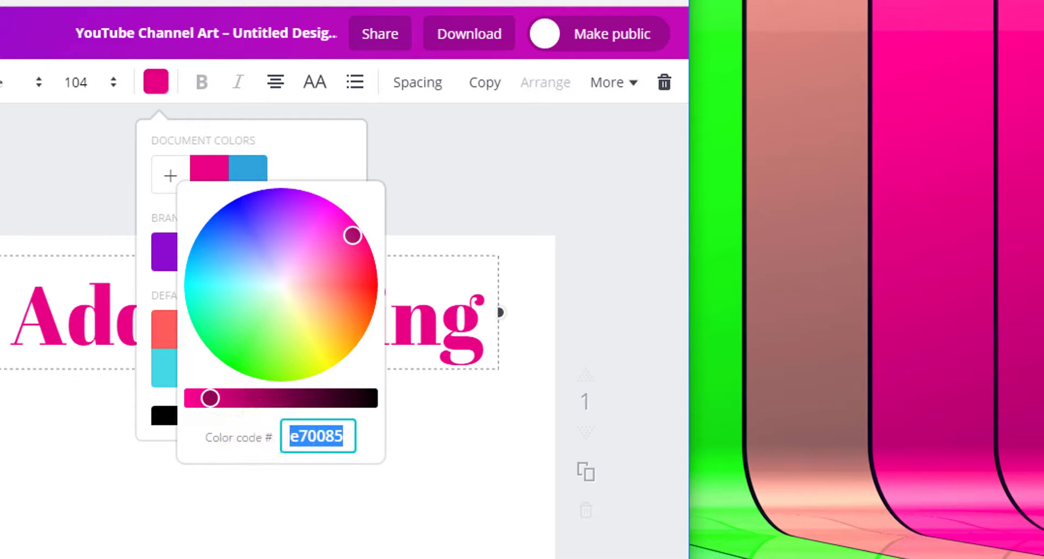
{"action": "key", "text": "alt+Tab"}
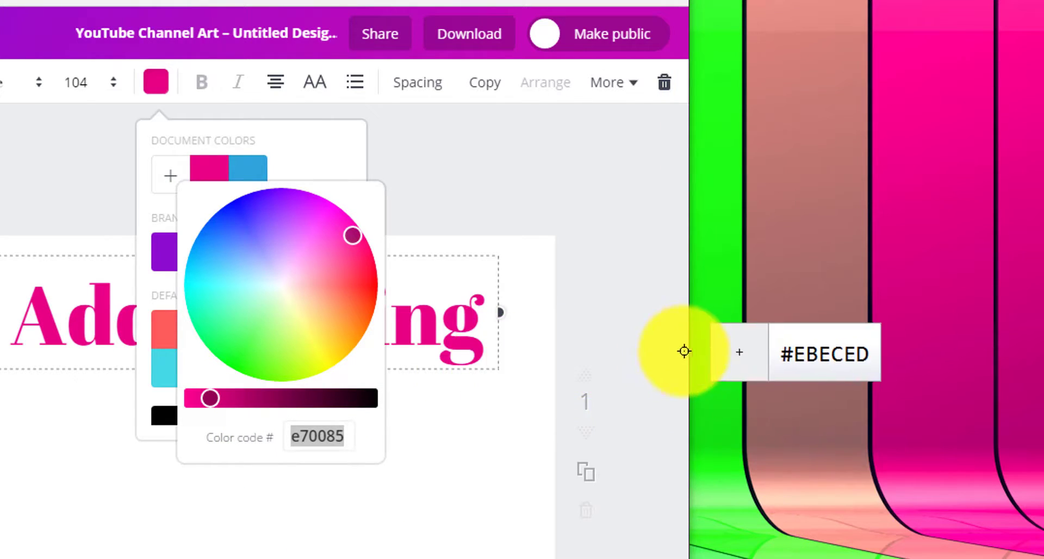
{"action": "left_click", "coordinate": [460, 343]}
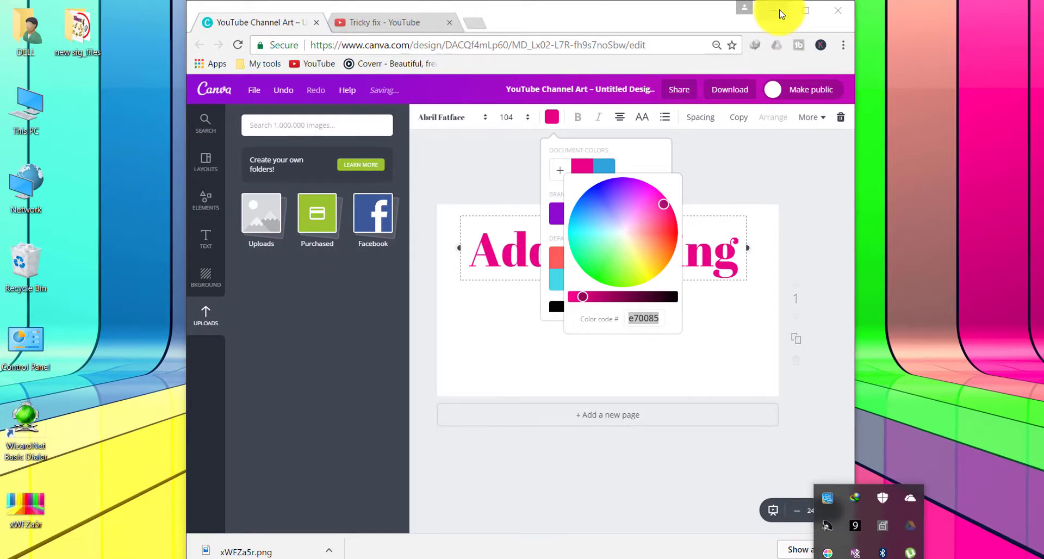
- Minimize the Chrome window and set Instant Eyedropper's colour format to RGB
{"action": "left_click", "coordinate": [777, 10]}
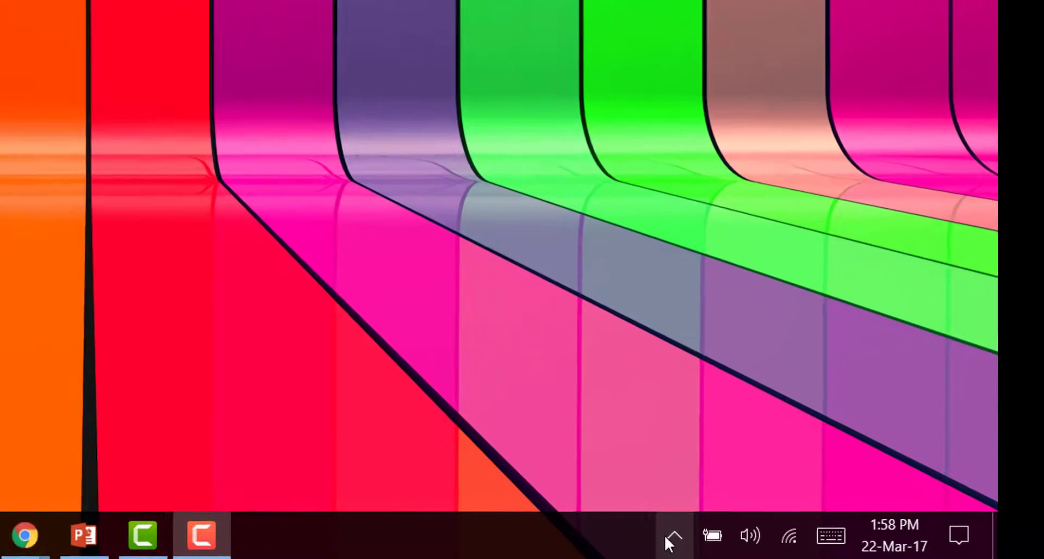
{"action": "left_click", "coordinate": [842, 546]}
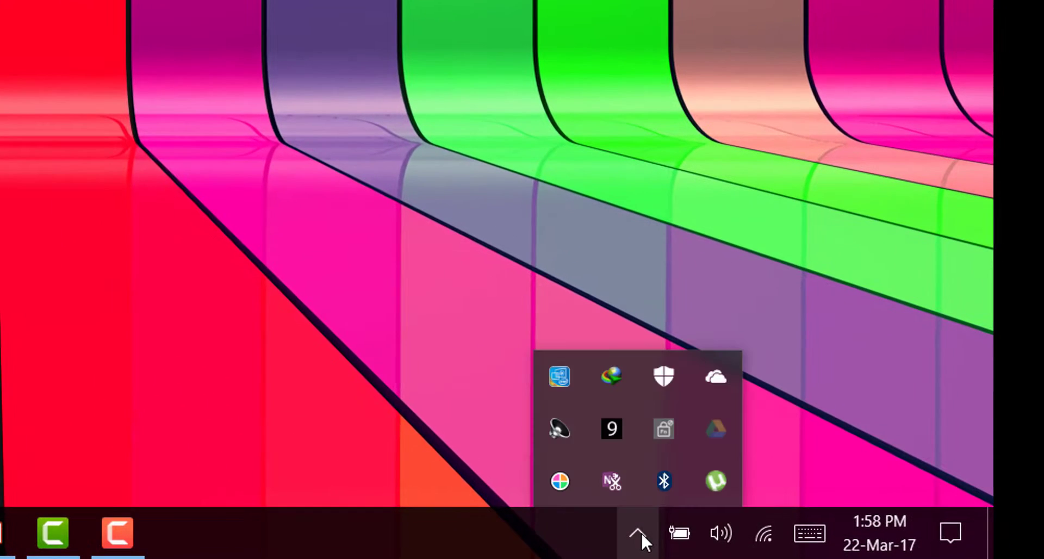
{"action": "right_click", "coordinate": [561, 481]}
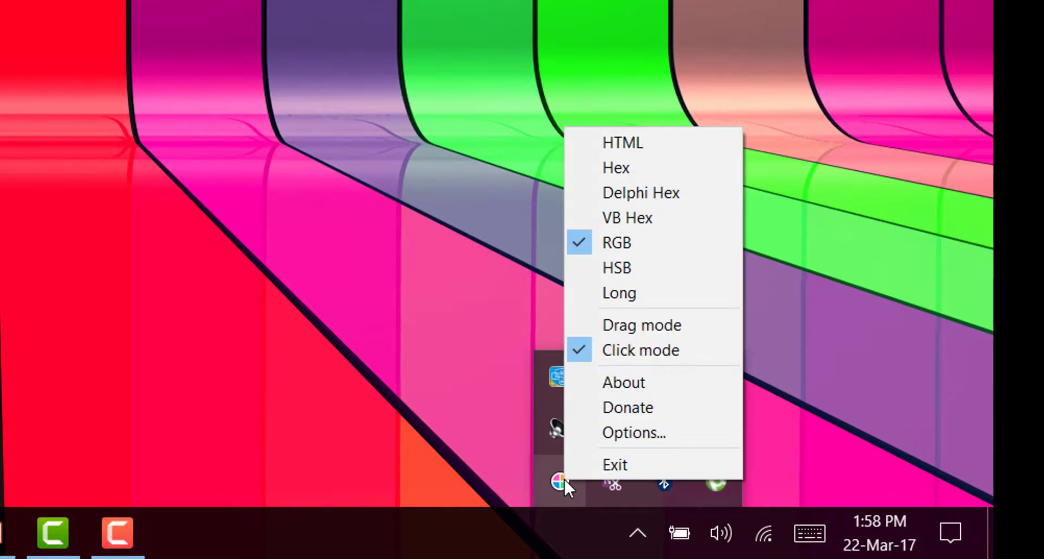
{"action": "left_click", "coordinate": [607, 240]}
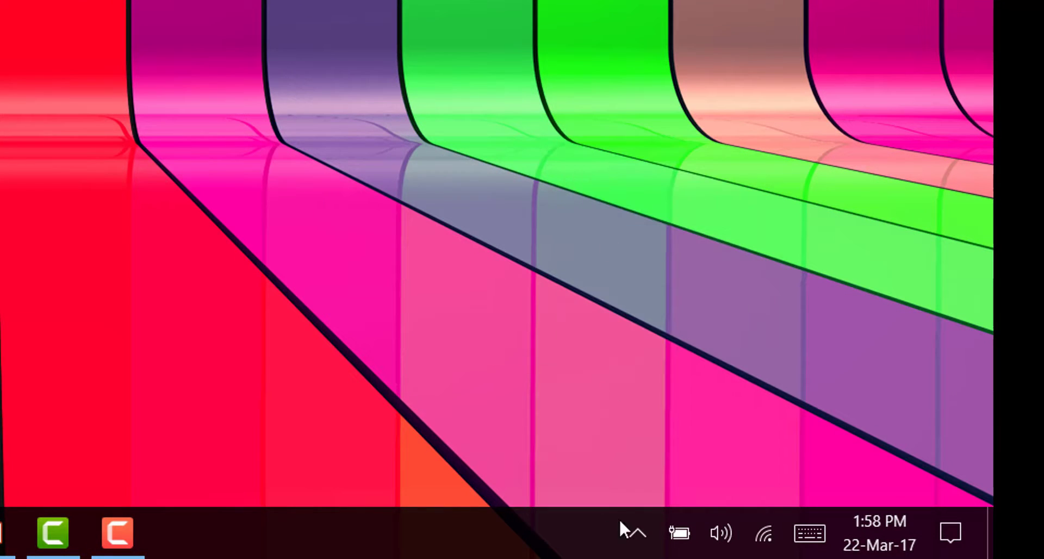
- Check that Instant Eyedropper's colour format is RGB and start sampling over the magenta stripe of the desktop wallpaper
{"action": "right_click", "coordinate": [632, 530]}
{"action": "left_click", "coordinate": [638, 534]}
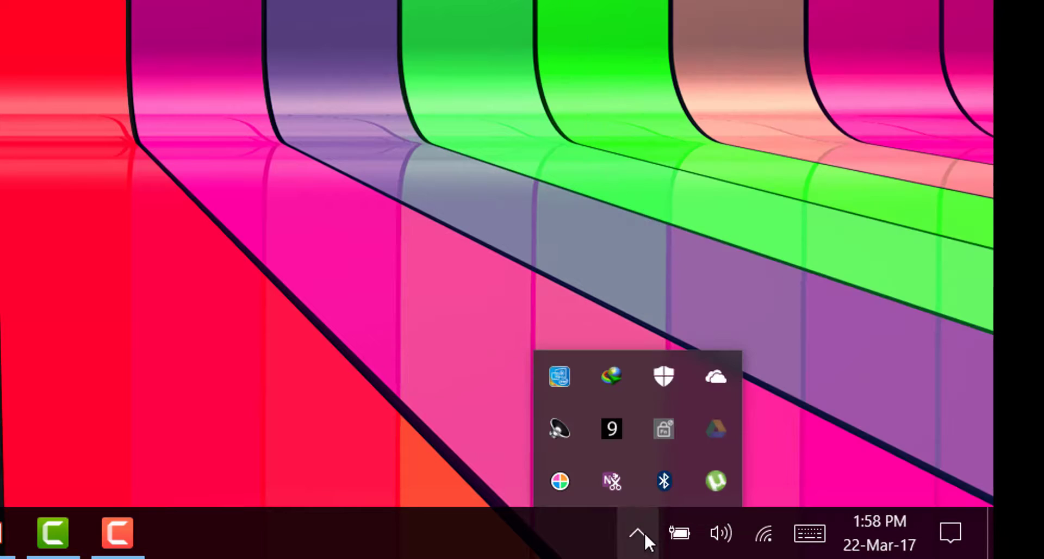
{"action": "right_click", "coordinate": [560, 481]}
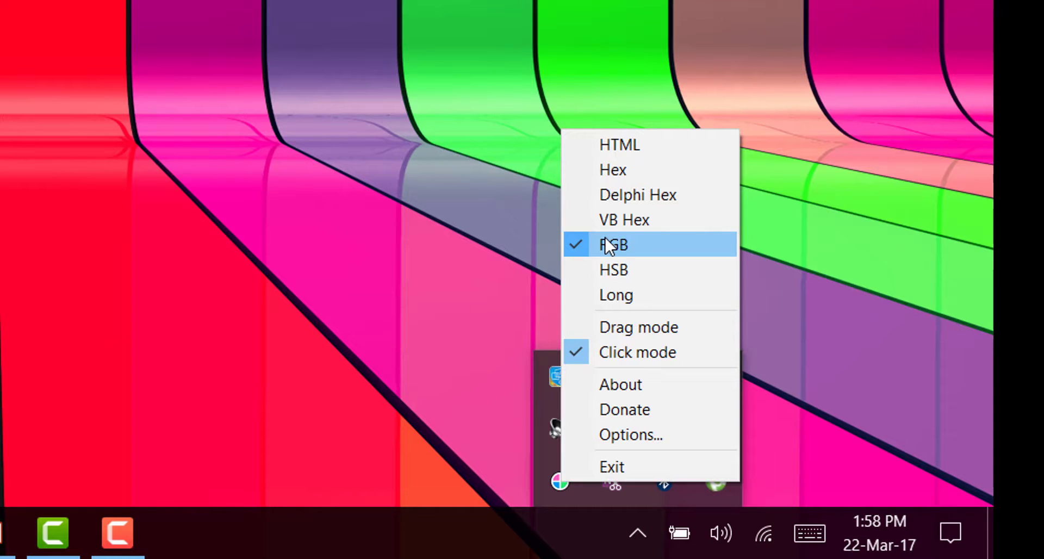
{"action": "left_click", "coordinate": [560, 481]}
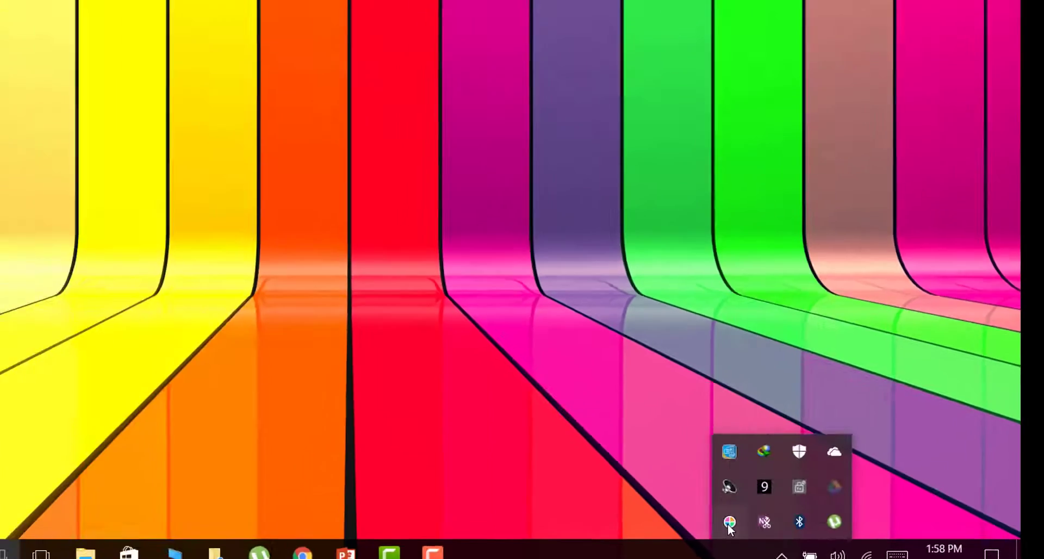
{"action": "left_click_drag", "start_coordinate": [730, 526], "coordinate": [643, 241]}
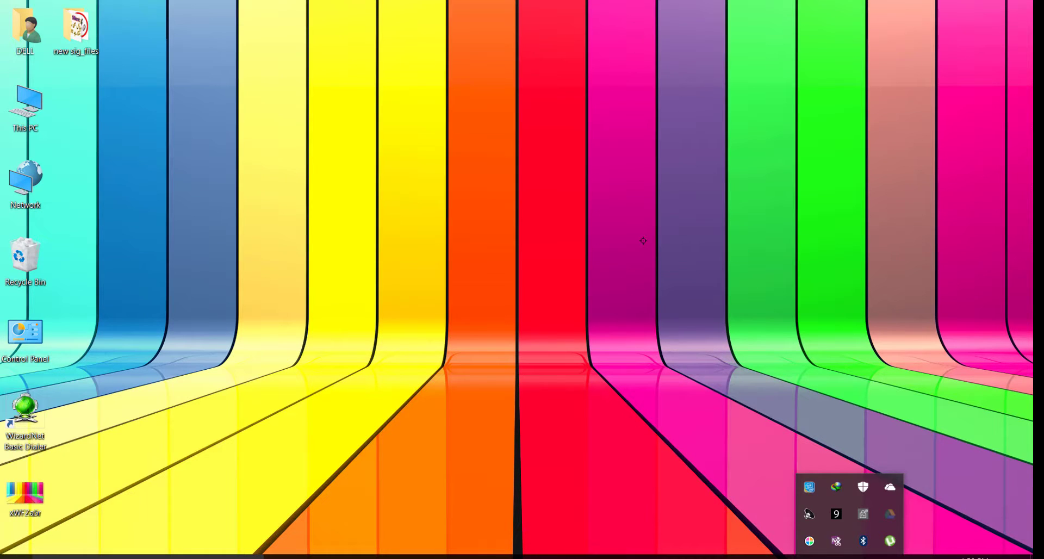
- Switch to the PowerPoint presentation, narrow its window and move it aside to expose the coloured wallpaper stripes
{"action": "left_click", "coordinate": [515, 557]}
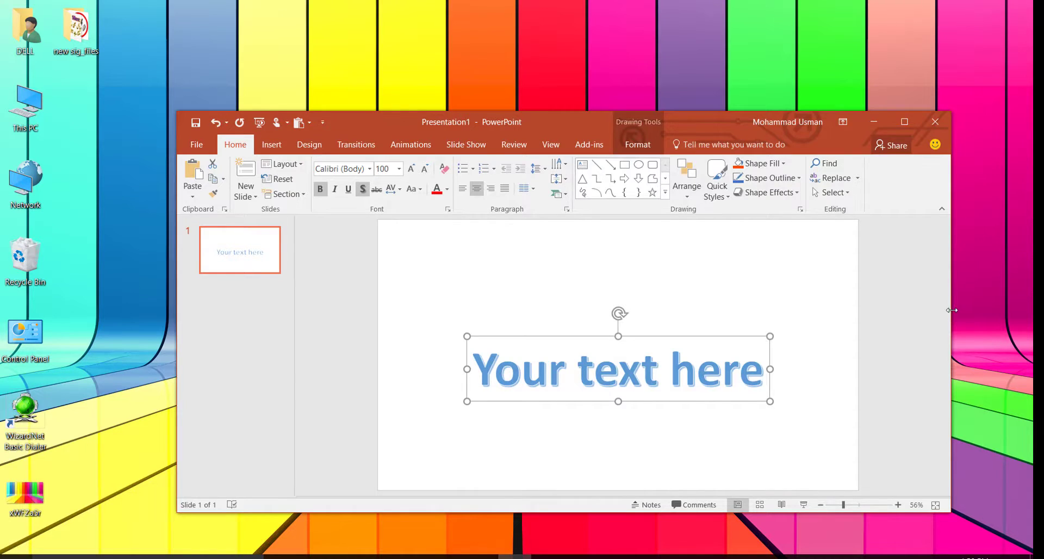
{"action": "left_click_drag", "start_coordinate": [952, 310], "coordinate": [705, 296]}
{"action": "left_click_drag", "start_coordinate": [351, 117], "coordinate": [180, 31]}
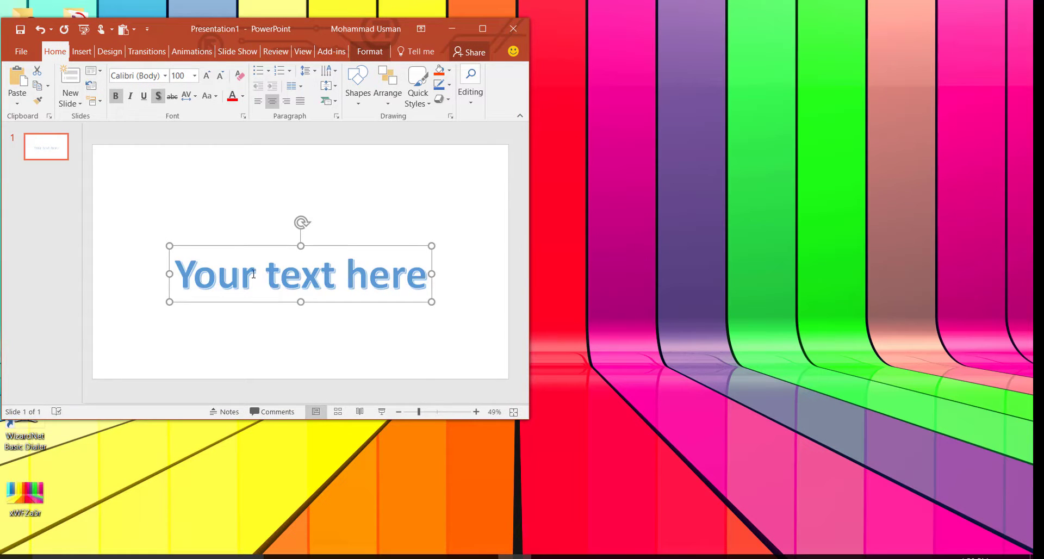
- Sample RGB codes with Instant Eyedropper from the wallpaper stripes and the "Your text here" slide text, and end the sampling
{"action": "left_click", "coordinate": [853, 558]}
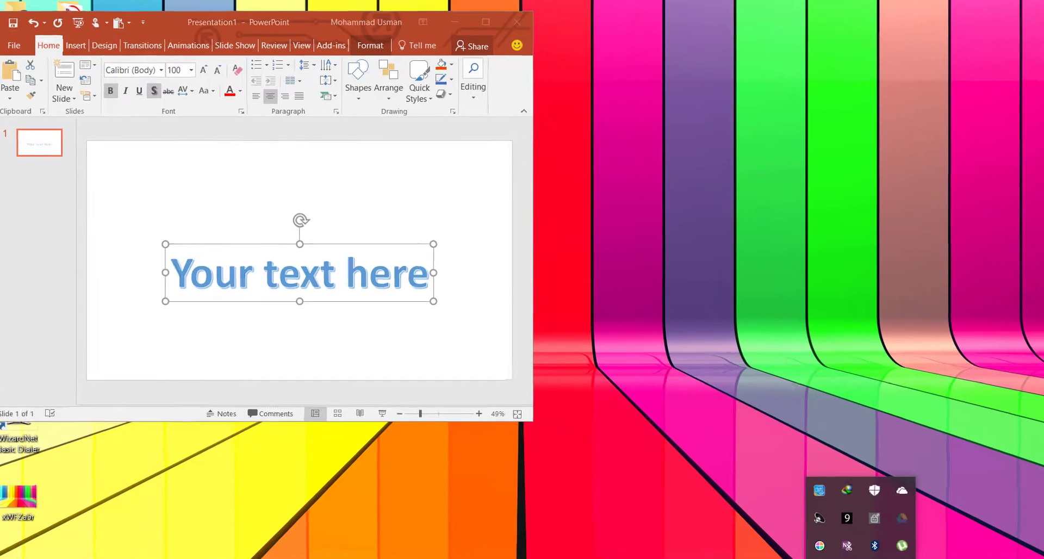
{"action": "left_click_drag", "start_coordinate": [810, 512], "coordinate": [736, 366]}
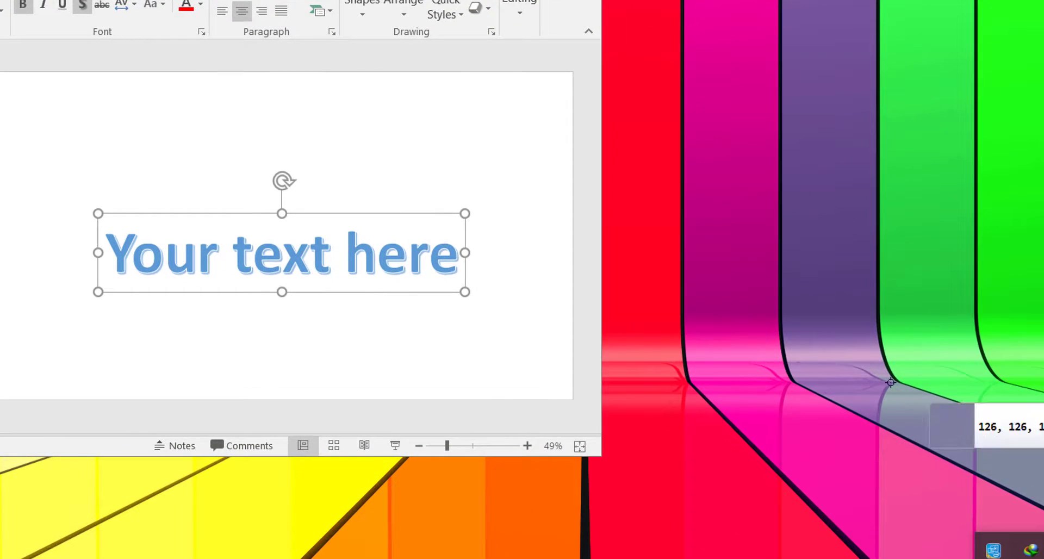
{"action": "left_click_drag", "start_coordinate": [891, 383], "coordinate": [297, 259]}
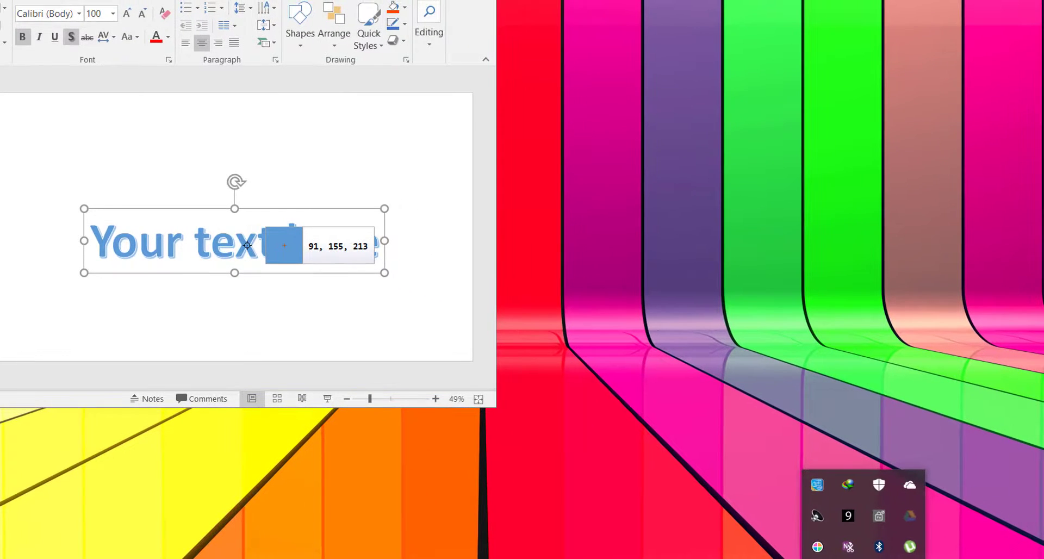
{"action": "left_click_drag", "start_coordinate": [539, 257], "coordinate": [857, 131]}
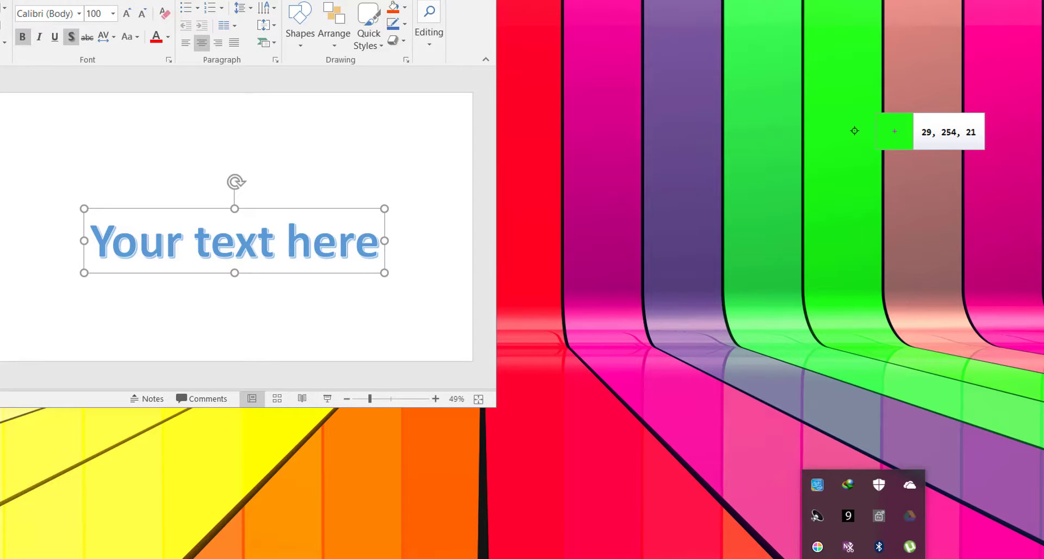
{"action": "left_click_drag", "start_coordinate": [854, 130], "coordinate": [203, 178]}
{"action": "key", "text": "Escape"}
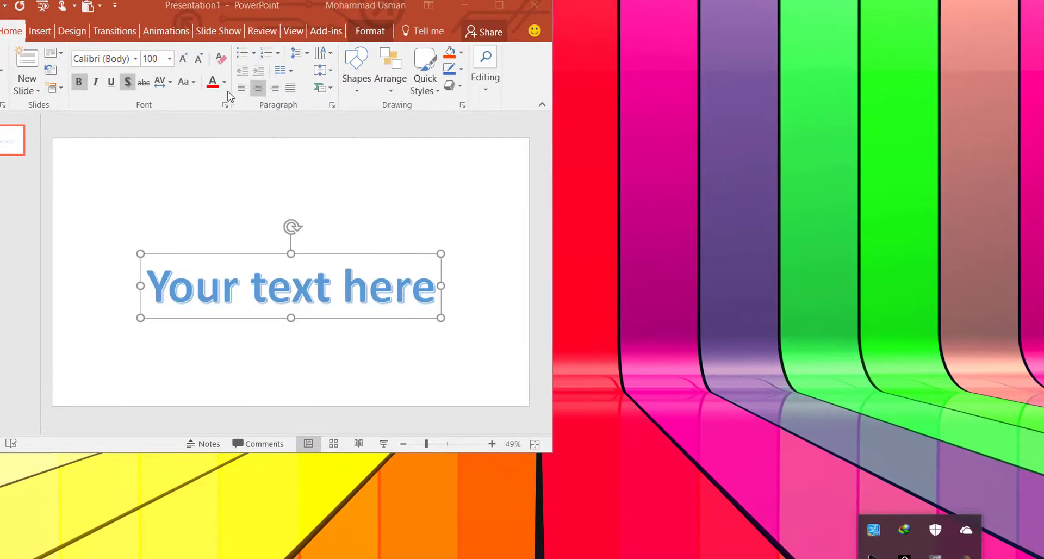
- Set the font colour of "Your text here" to custom RGB 25, 251, 94 and move the PowerPoint window back towards mid-desktop
{"action": "left_click", "coordinate": [141, 318]}
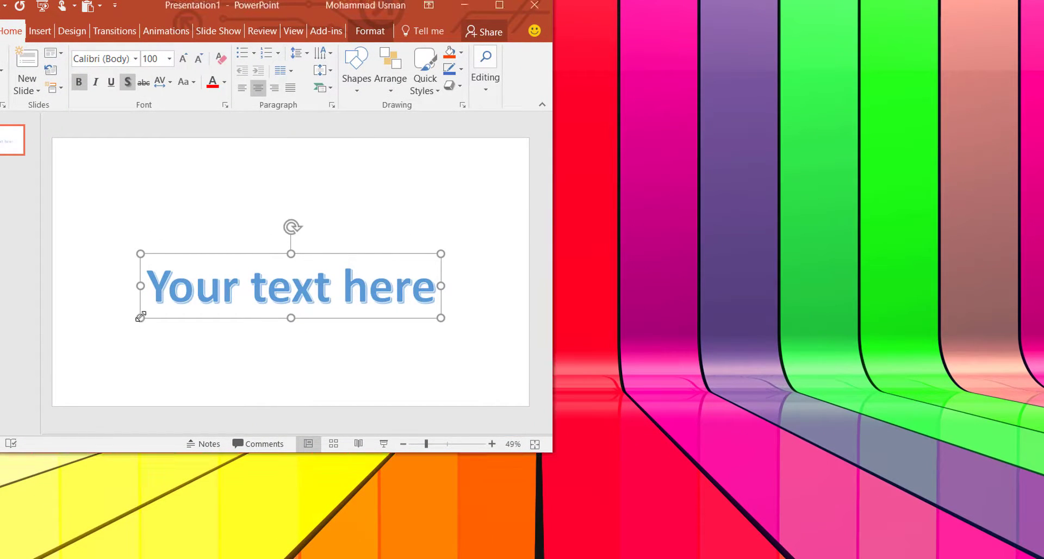
{"action": "left_click", "coordinate": [224, 81]}
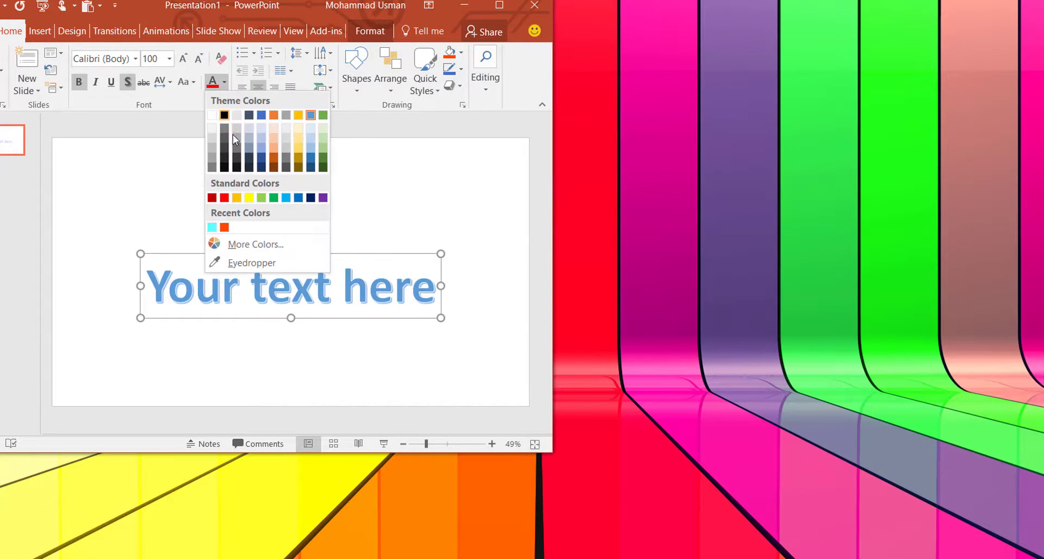
{"action": "left_click", "coordinate": [243, 253]}
{"action": "left_click_drag", "start_coordinate": [218, 266], "coordinate": [203, 269]}
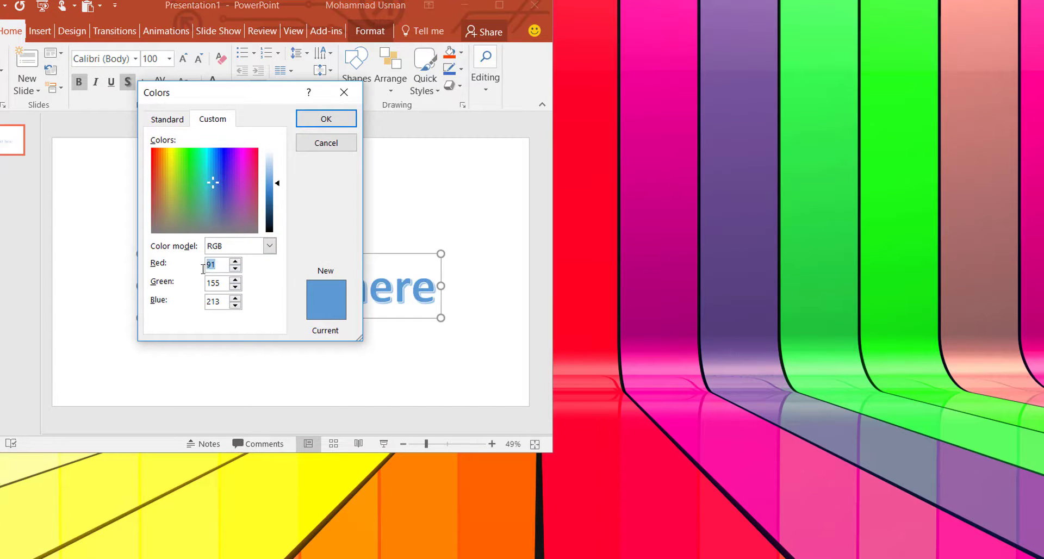
{"action": "type", "text": "25"}
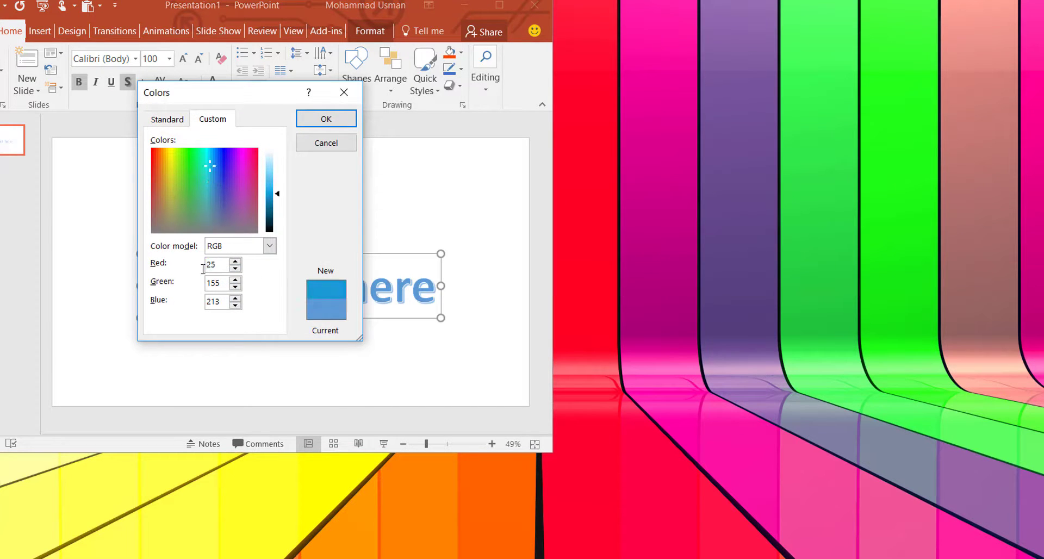
{"action": "key", "text": "Tab"}
{"action": "type", "text": "251"}
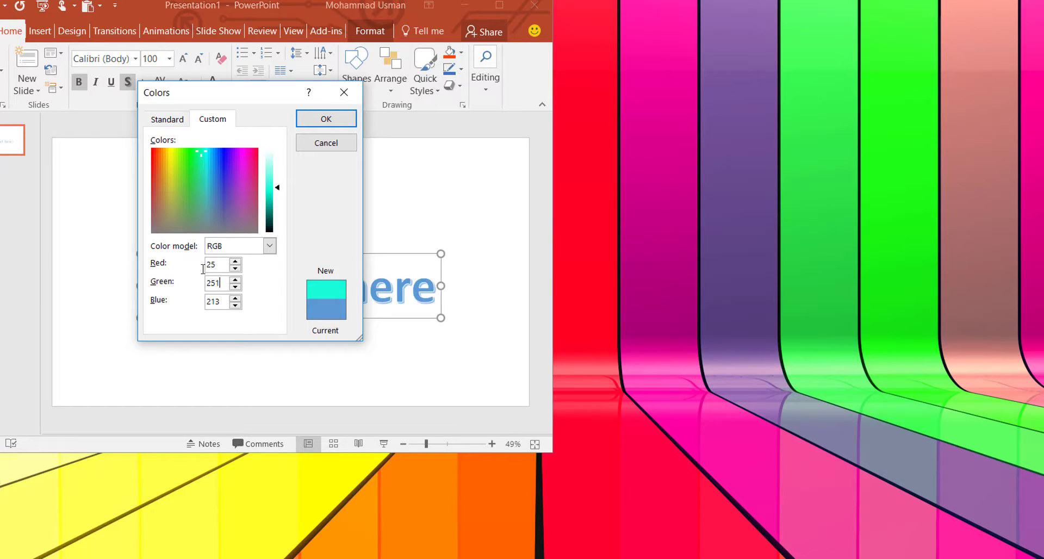
{"action": "key", "text": "Tab"}
{"action": "type", "text": "94"}
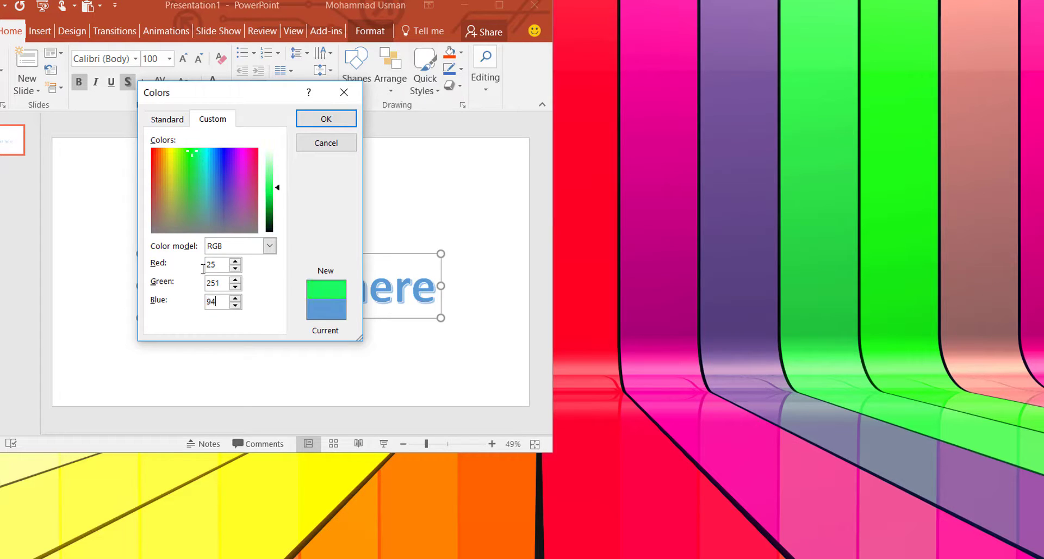
{"action": "left_click", "coordinate": [323, 119]}
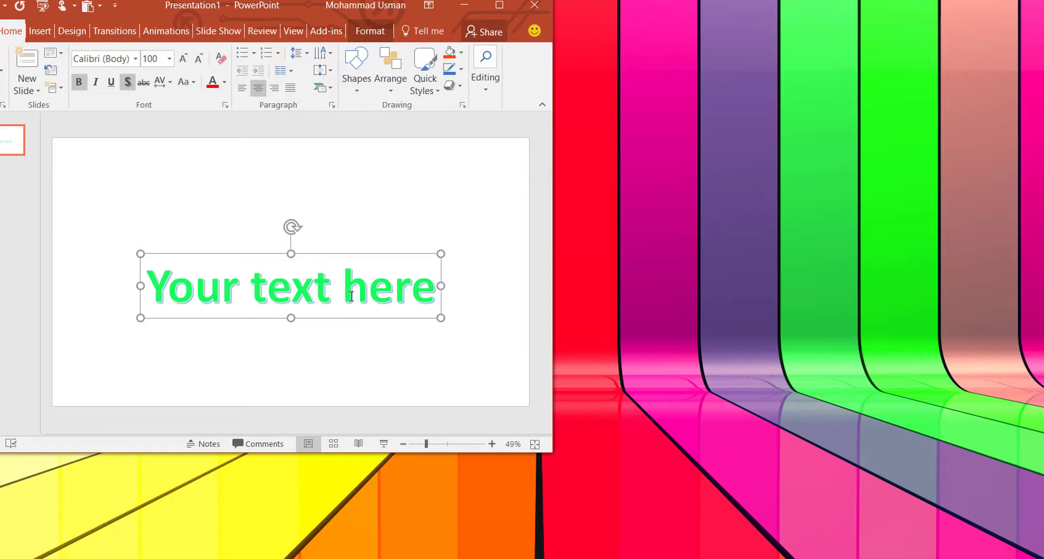
{"action": "left_click_drag", "start_coordinate": [299, 9], "coordinate": [536, 37]}
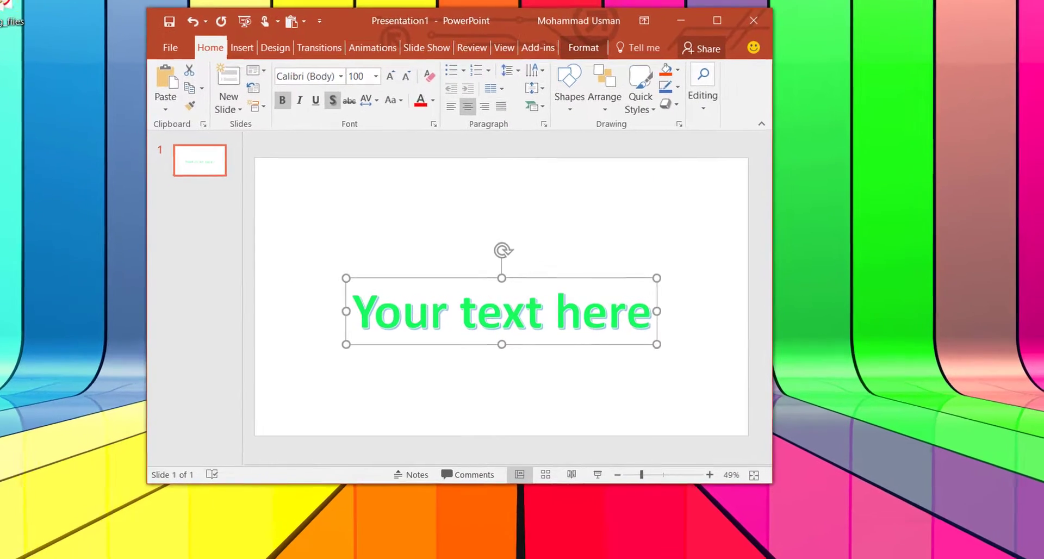